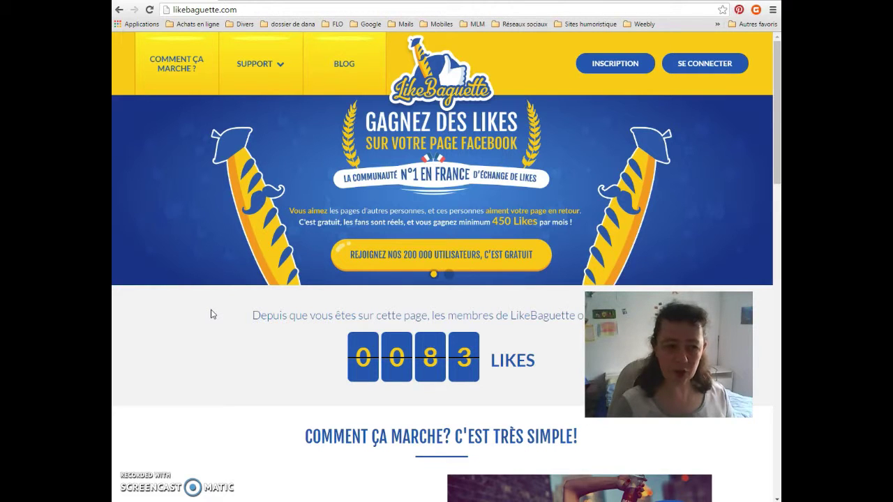
- Review the home page's explanation of how likes are earned and allocated to Facebook pages
left_click(210, 302)
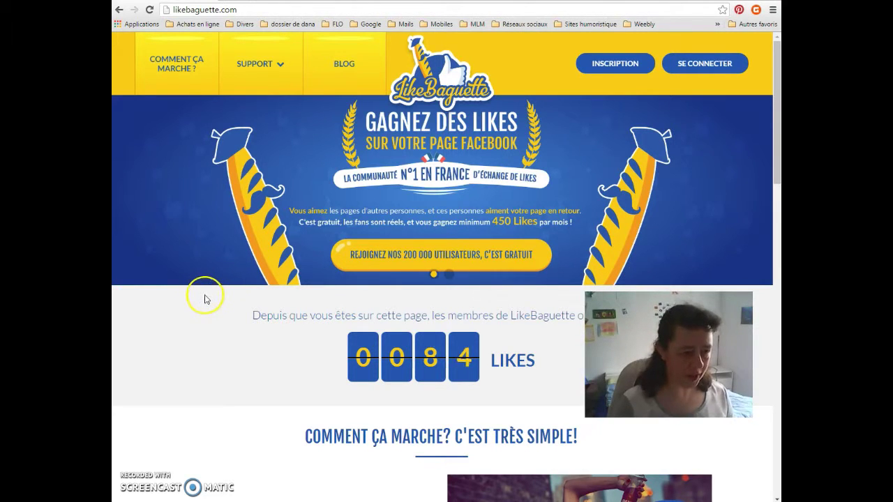
scroll(210, 302, "down", 2)
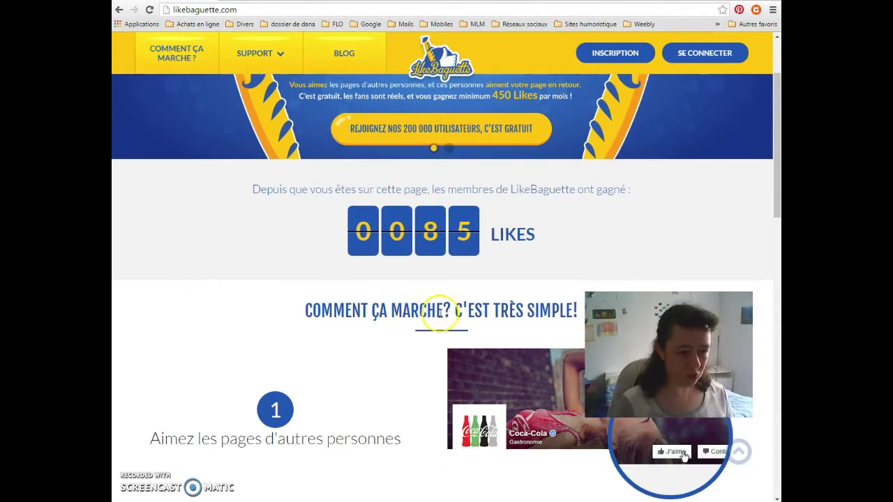
scroll(431, 314, "down", 2)
scroll(299, 299, "down", 3)
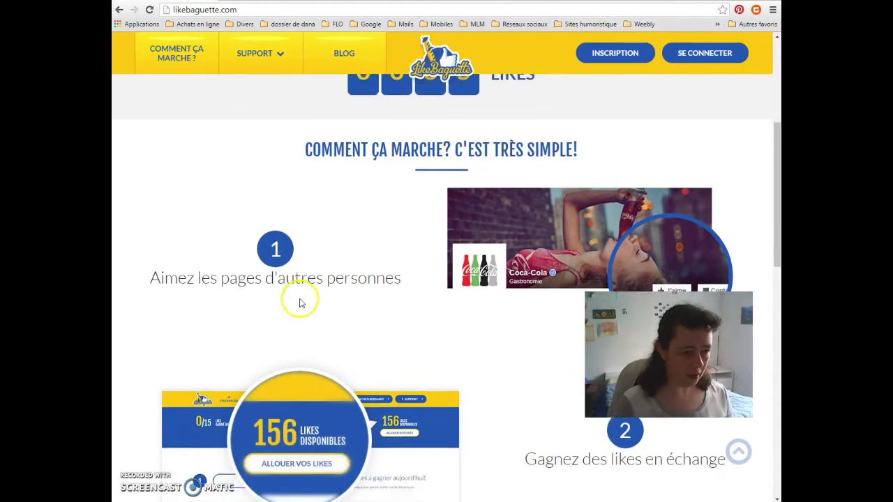
scroll(225, 152, "up", 1)
scroll(223, 156, "up", 1)
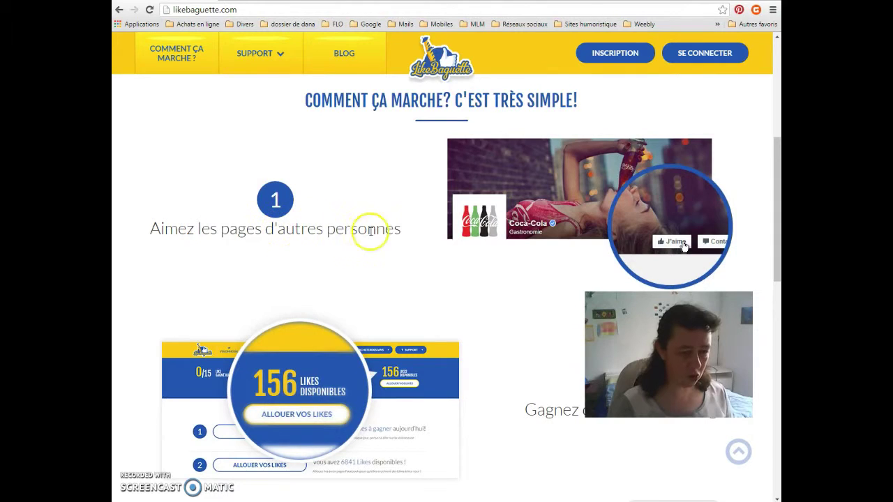
scroll(499, 287, "down", 1)
scroll(500, 290, "down", 1)
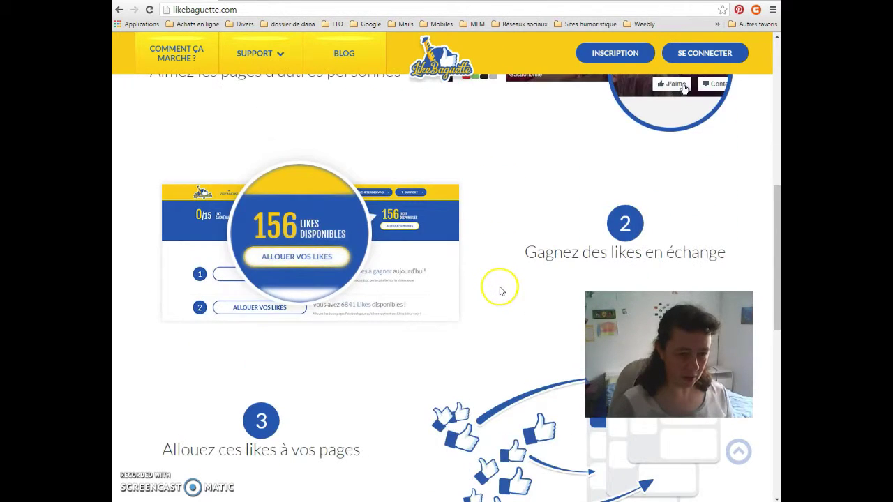
scroll(500, 235, "down", 1)
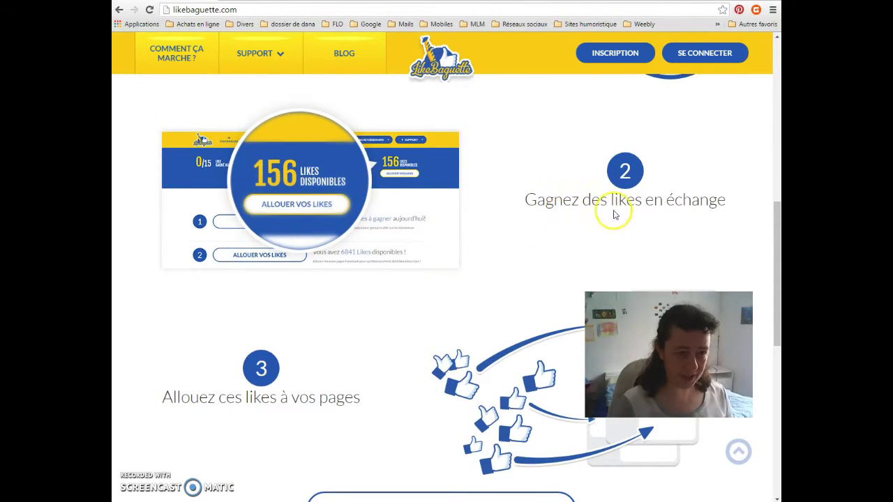
scroll(590, 238, "down", 2)
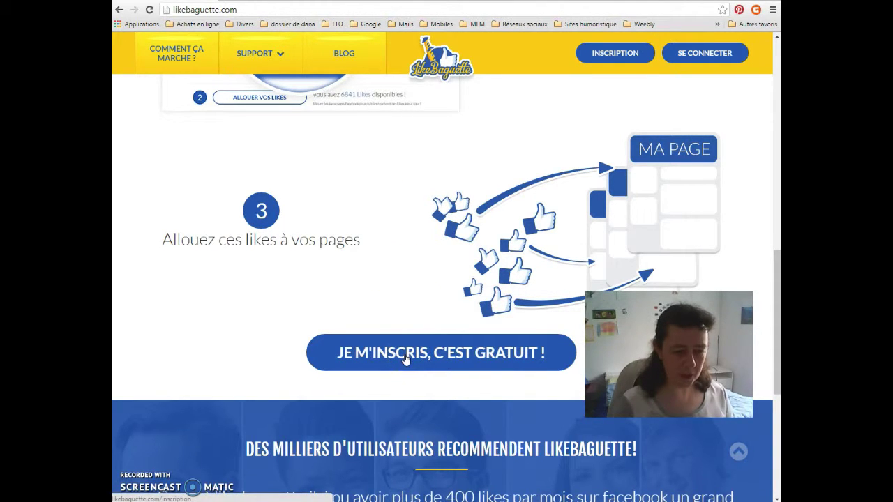
scroll(386, 272, "up", 10)
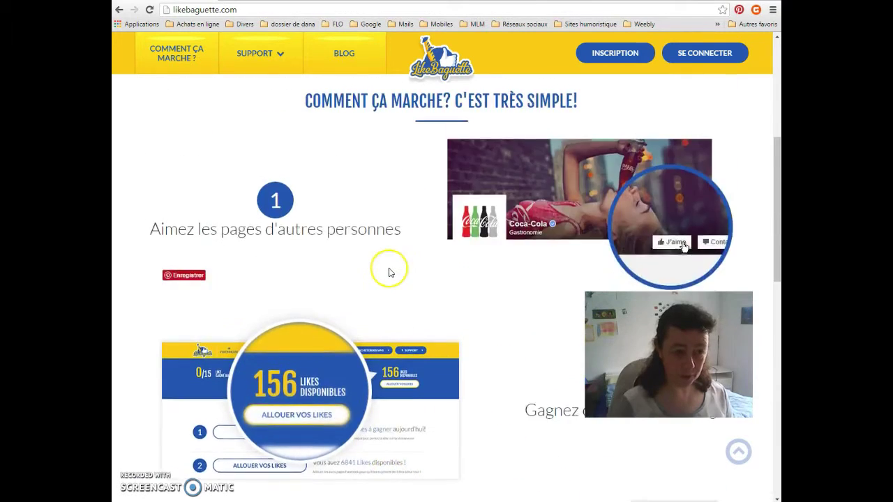
scroll(389, 272, "up", 2)
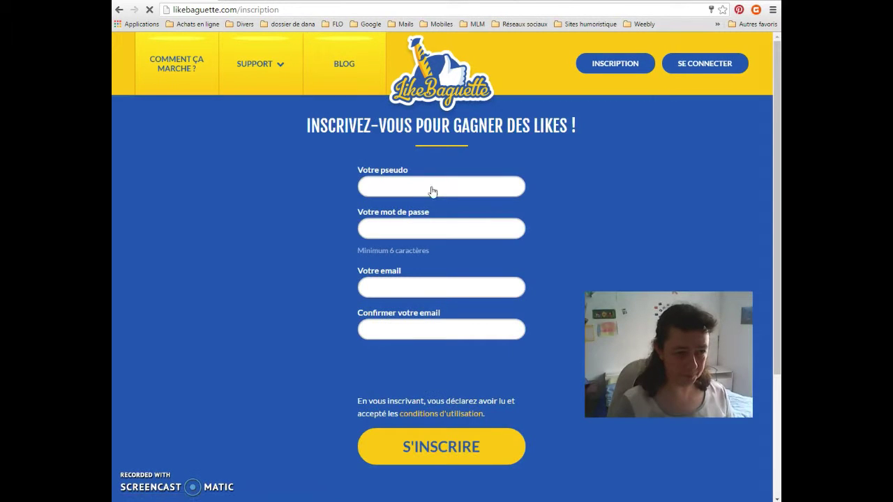
- Open the registration form, clear its username and password fields, and complete the "Je ne suis pas un robot" check
double_click(367, 187)
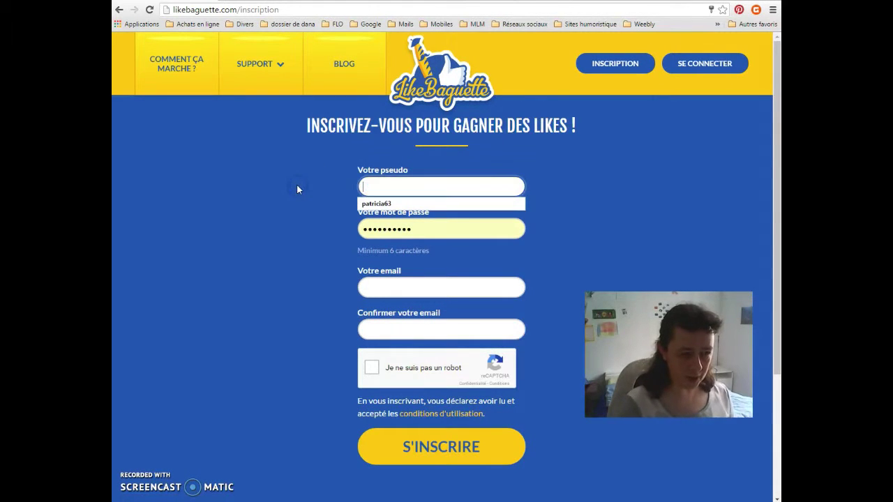
key("BackSpace")
double_click(424, 229)
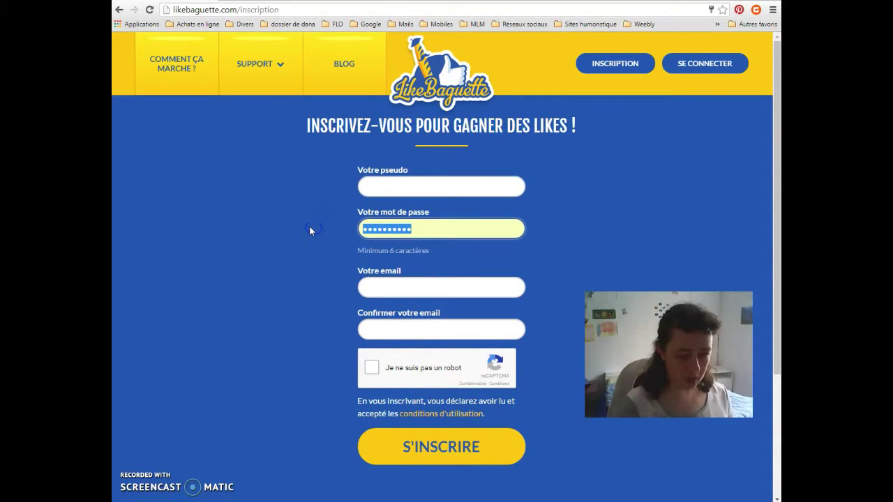
key("BackSpace")
left_click(446, 288)
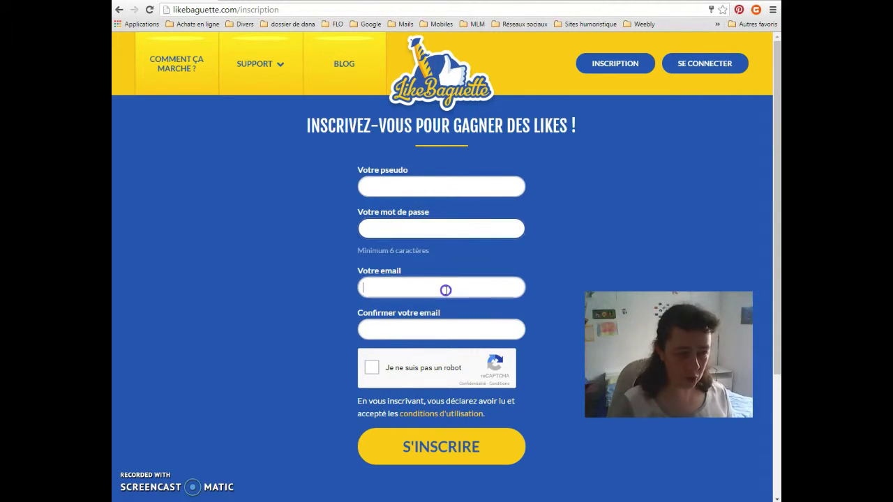
left_click(420, 329)
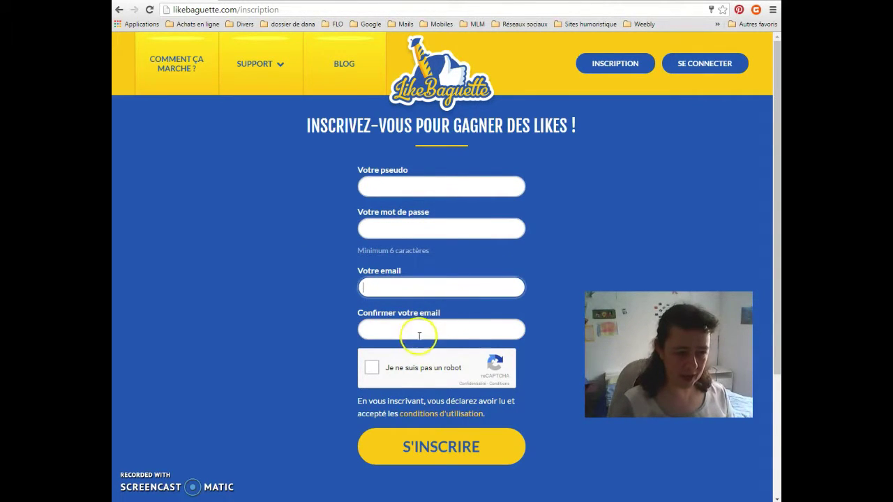
left_click(372, 368)
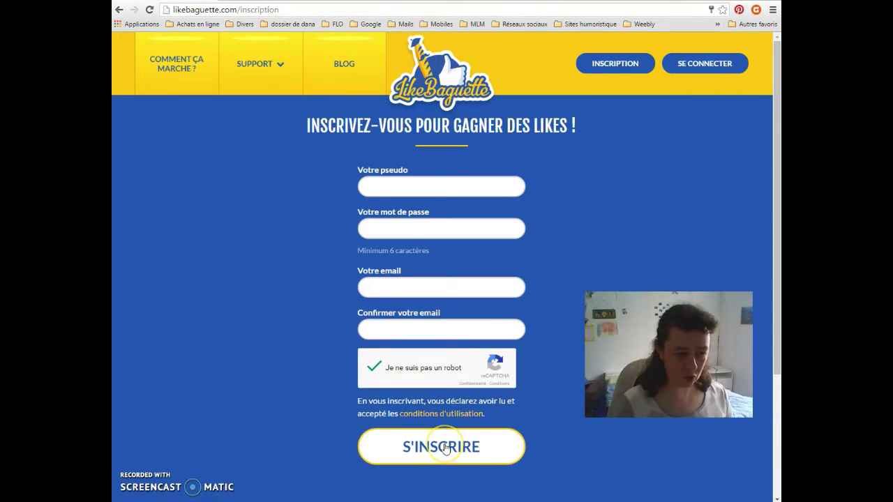
- Log in to the existing account with the saved username and password, and launch the Visionneuse
left_click(706, 71)
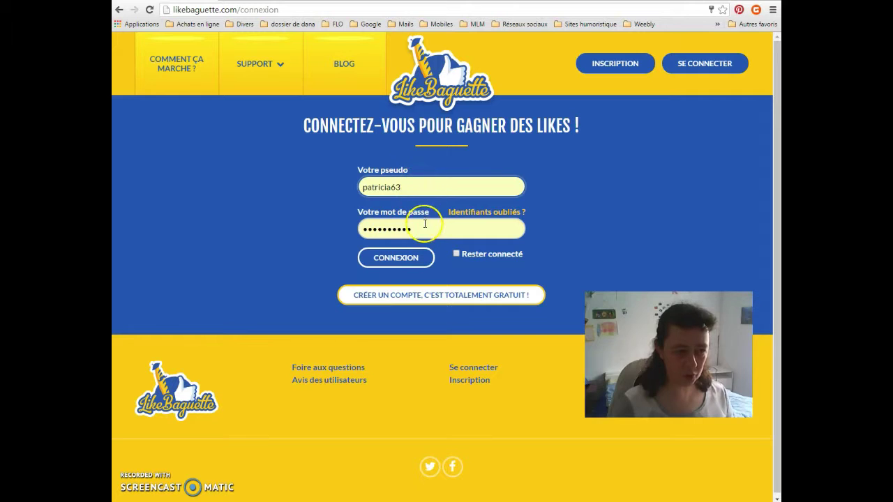
left_click(398, 260)
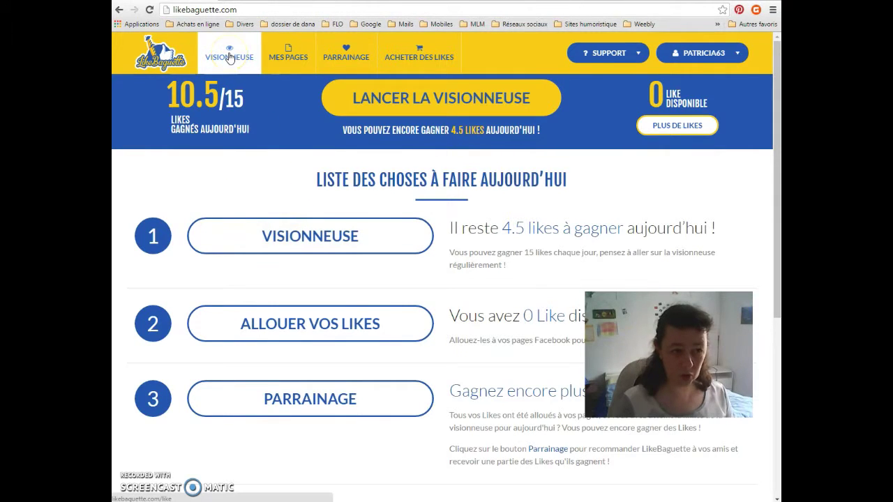
left_click(281, 238)
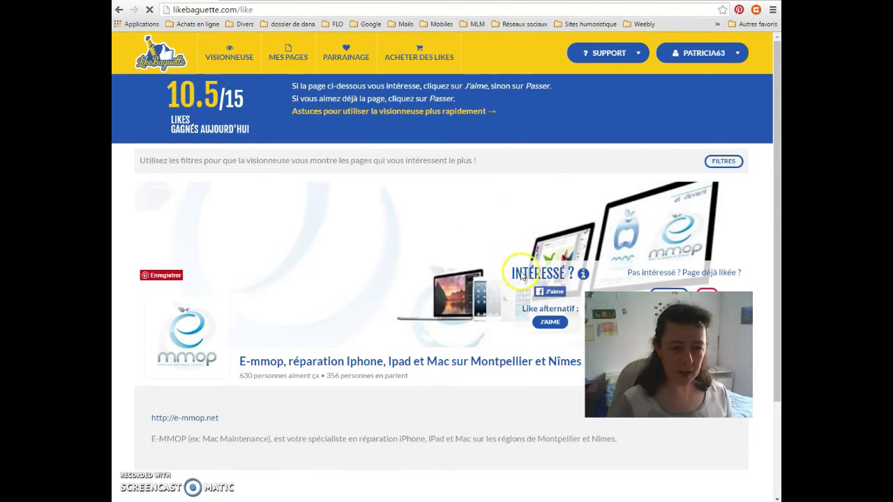
- Like the E-mmop page on Facebook through the alternative like option, and close its pop-up window
scroll(535, 261, "down", 3)
scroll(520, 274, "up", 1)
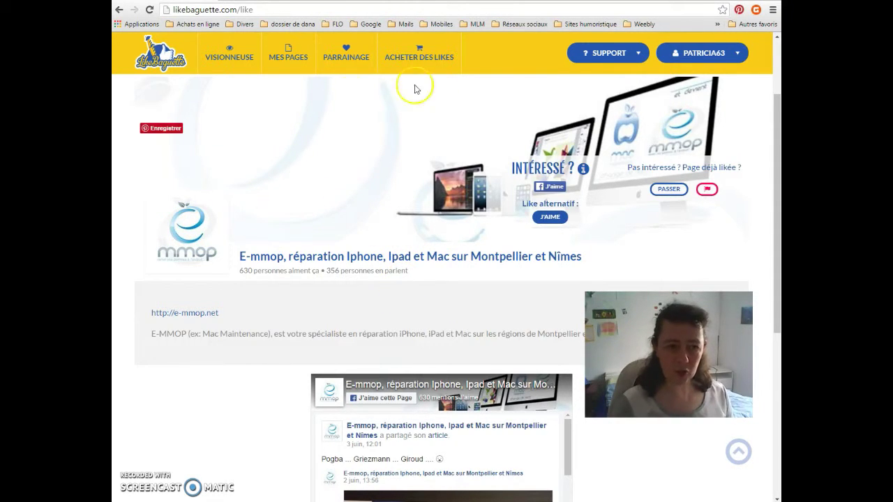
left_click(708, 192)
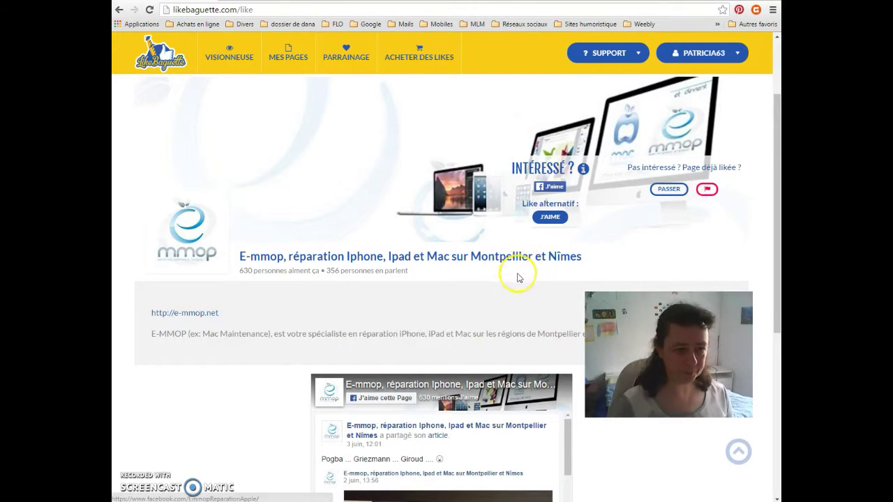
left_click(547, 219)
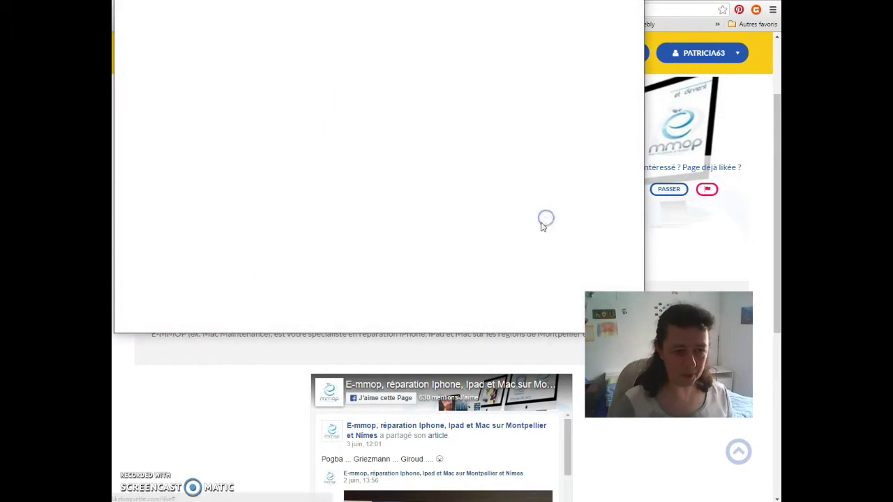
left_click_drag(439, 0, 461, 46)
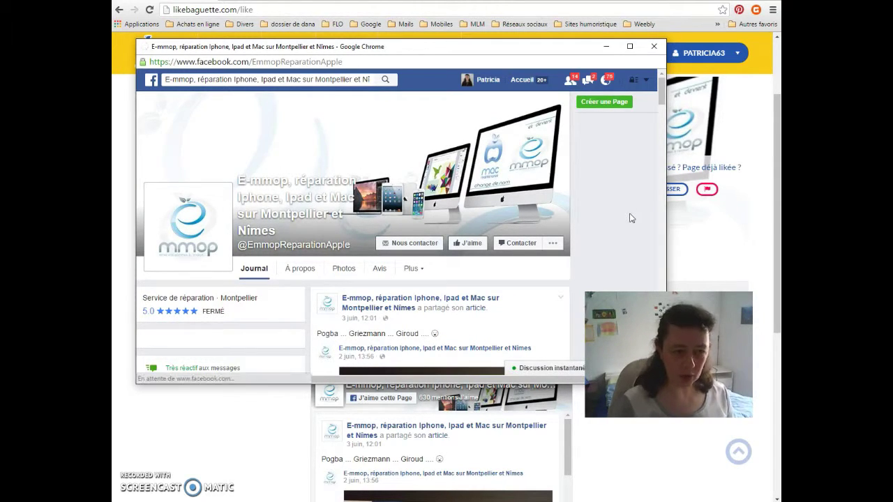
left_click(467, 245)
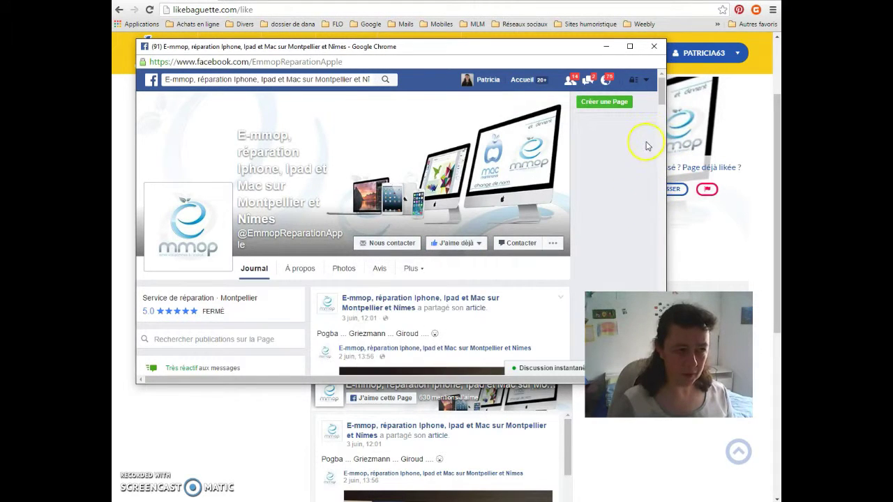
left_click_drag(541, 46, 580, 69)
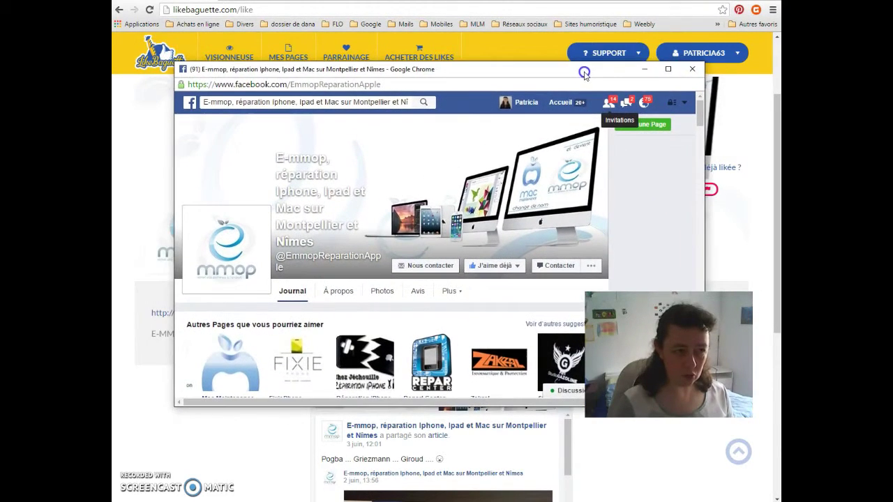
left_click(693, 69)
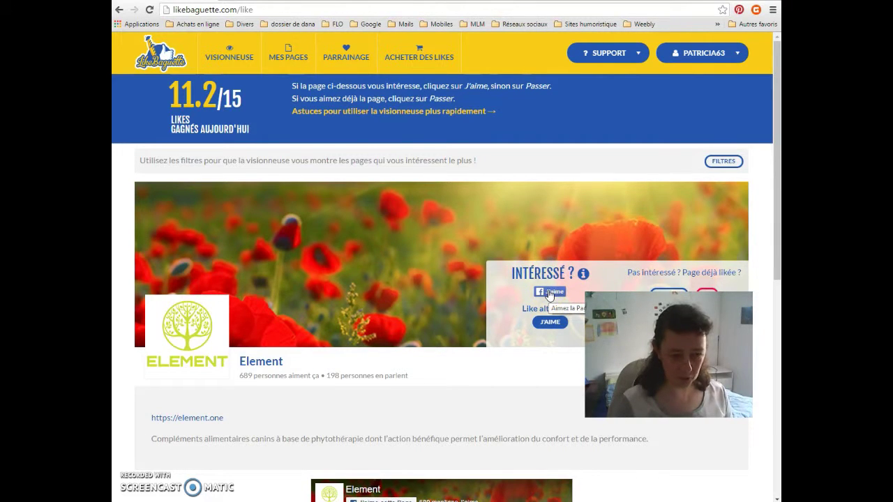
- Like the Element page with the Facebook like option and confirm the like in the pop-up
left_click(548, 294)
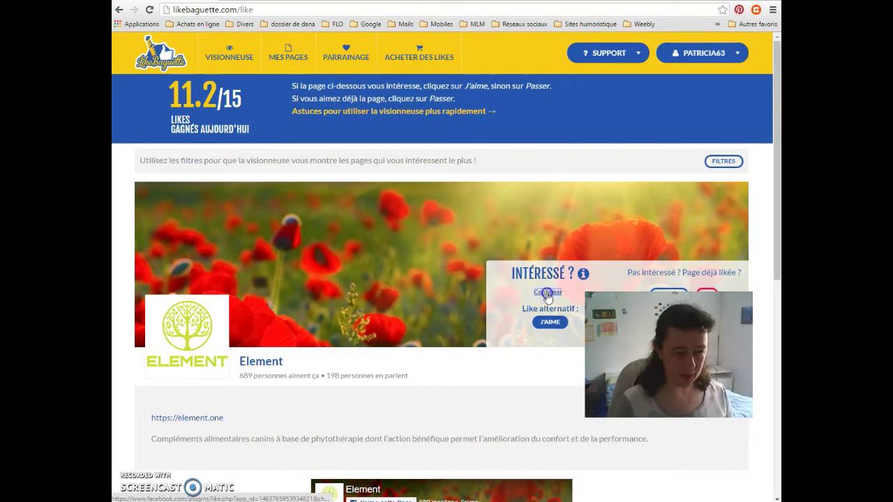
left_click(547, 294)
left_click(450, 147)
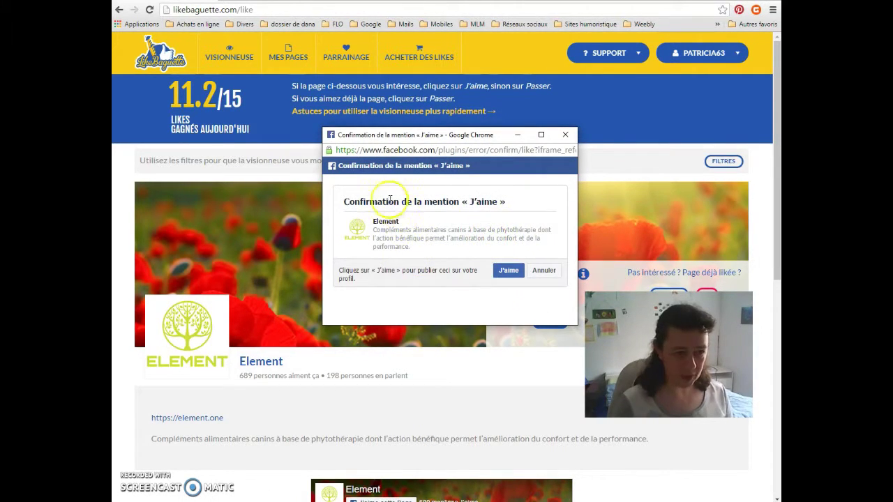
left_click(508, 272)
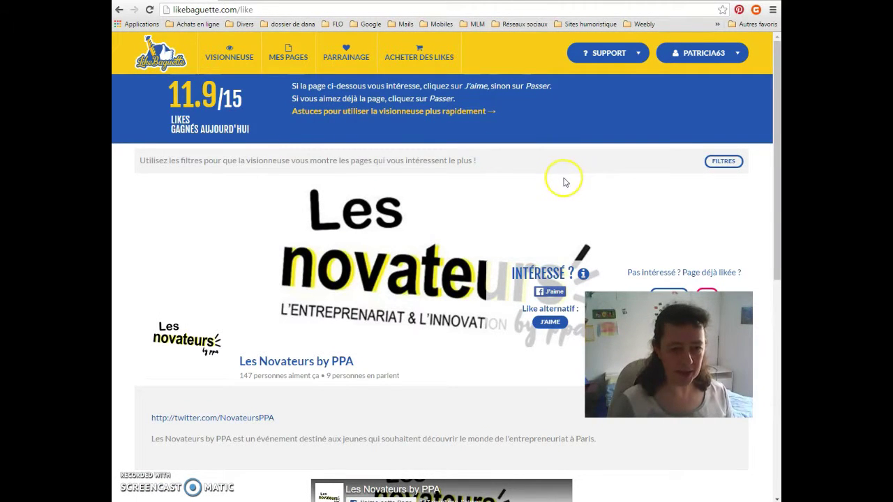
- Examine the like, alternative like and skip options offered for the Les Novateurs by PPA page
scroll(586, 189, "down", 1)
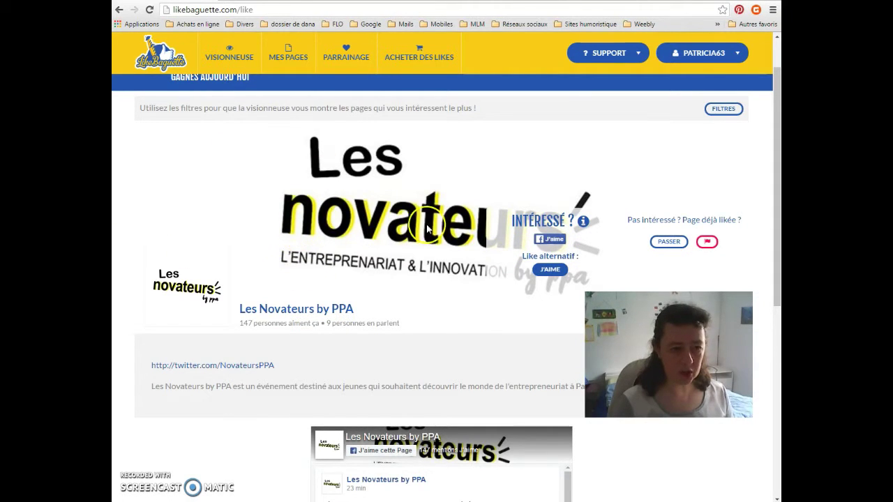
left_click(552, 242)
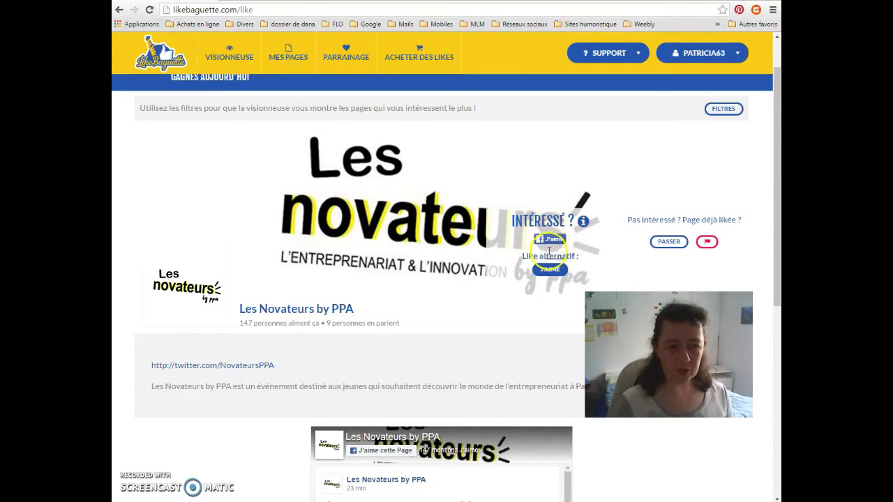
left_click(555, 242)
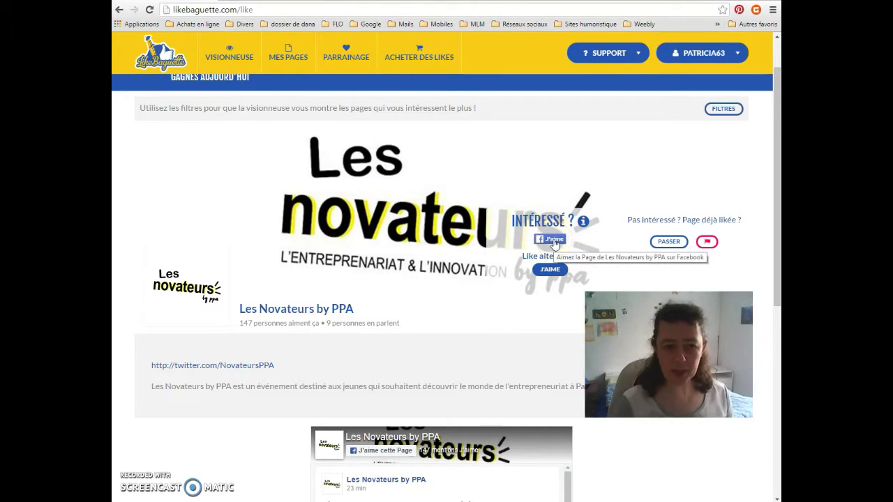
left_click(658, 228)
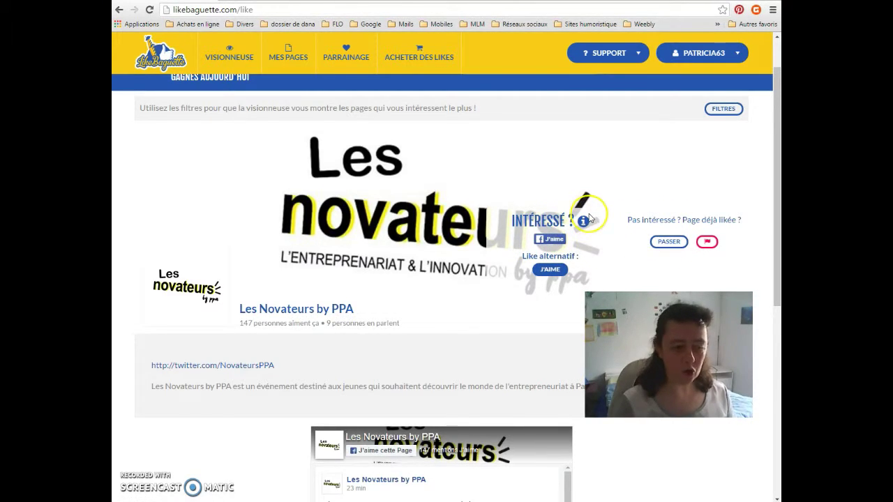
scroll(584, 196, "up", 1)
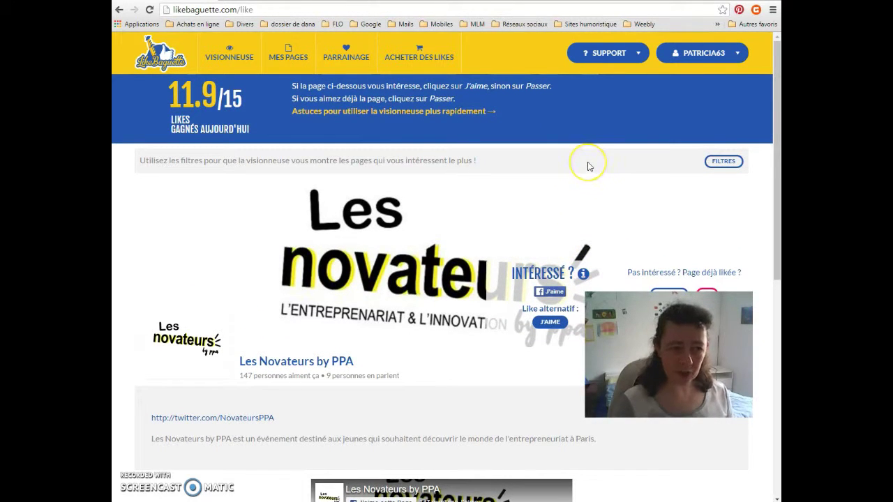
- Open the Visionneuse filters for page categories and languages
left_click(723, 166)
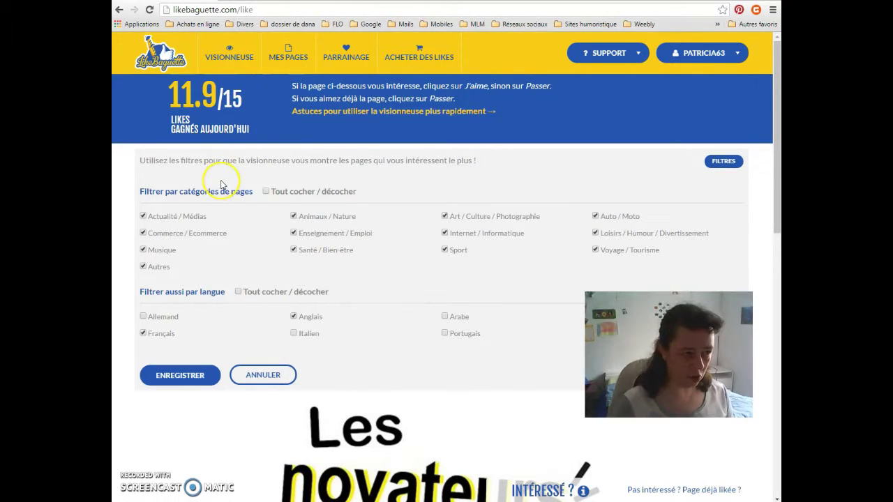
left_click(200, 190)
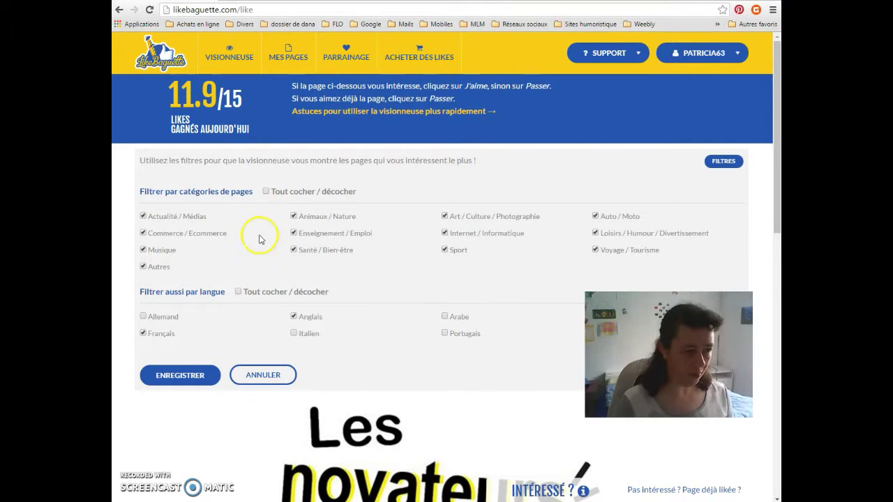
scroll(259, 233, "down", 1)
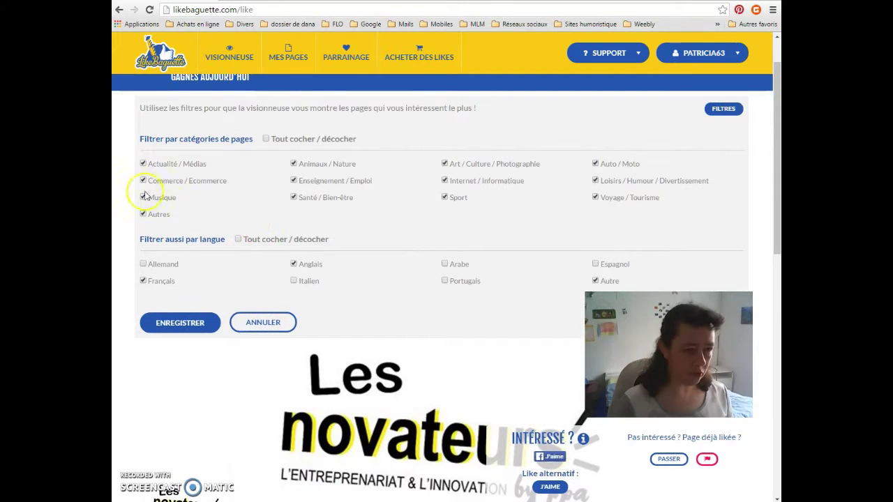
- Exclude the Actualité / Médias, Commerce / Ecommerce, Musique, Santé / Bien-être and Enseignement / Emploi categories from the page filter
left_click(143, 163)
left_click(142, 180)
left_click(143, 198)
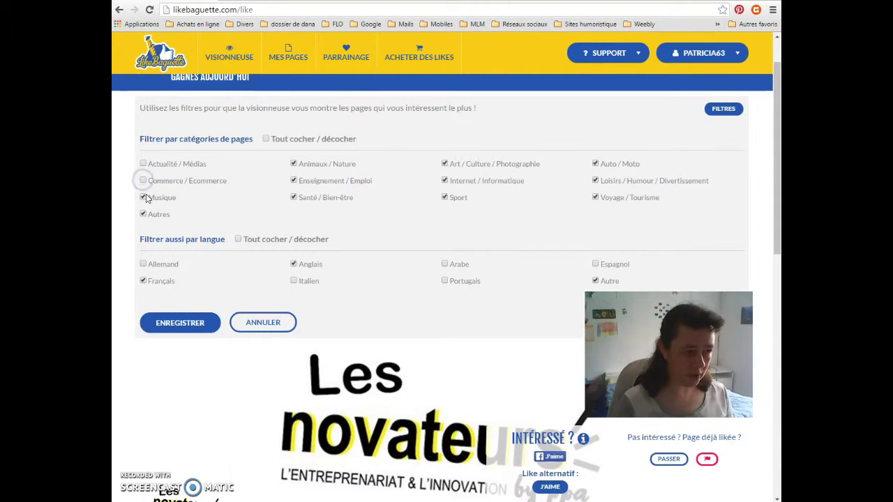
left_click(294, 198)
left_click(293, 180)
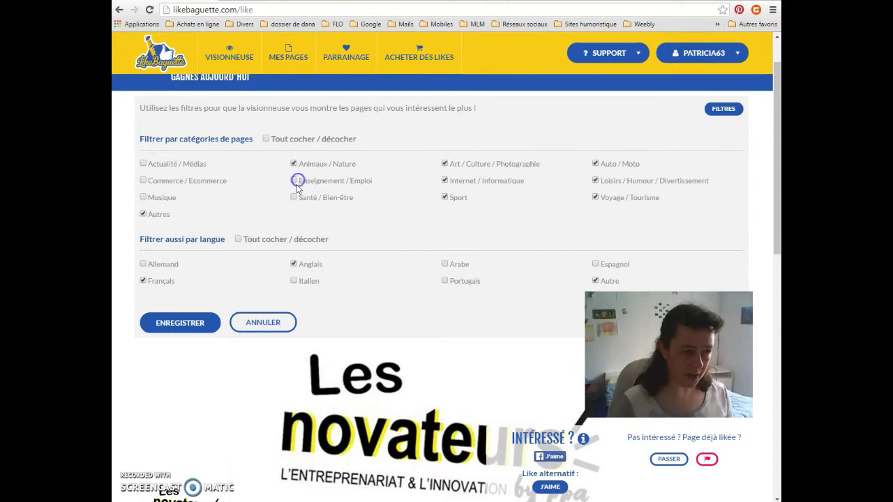
- Try adding Italien, Arabe and Portugais to the language filter, and remove them again
left_click(293, 280)
left_click(445, 264)
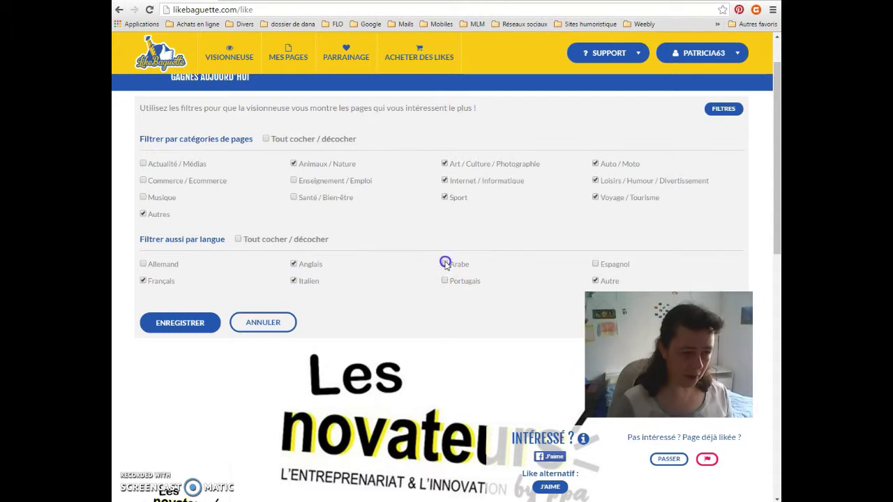
left_click(445, 280)
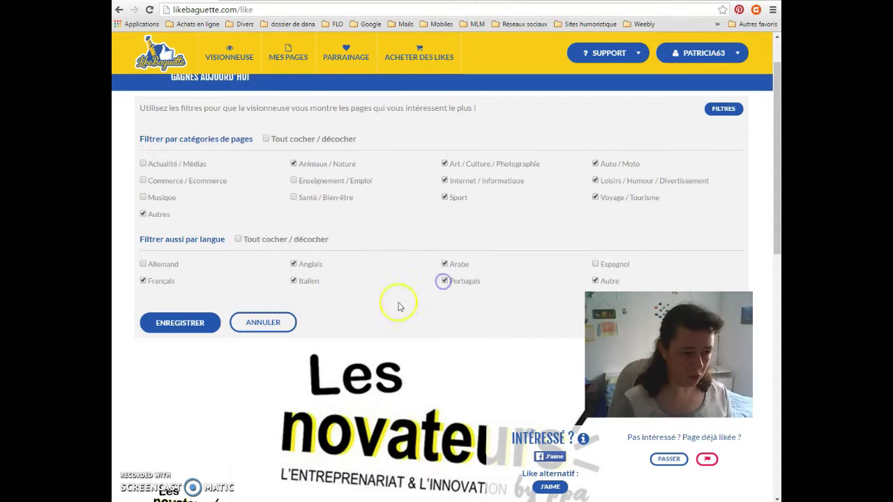
left_click(294, 280)
left_click(445, 264)
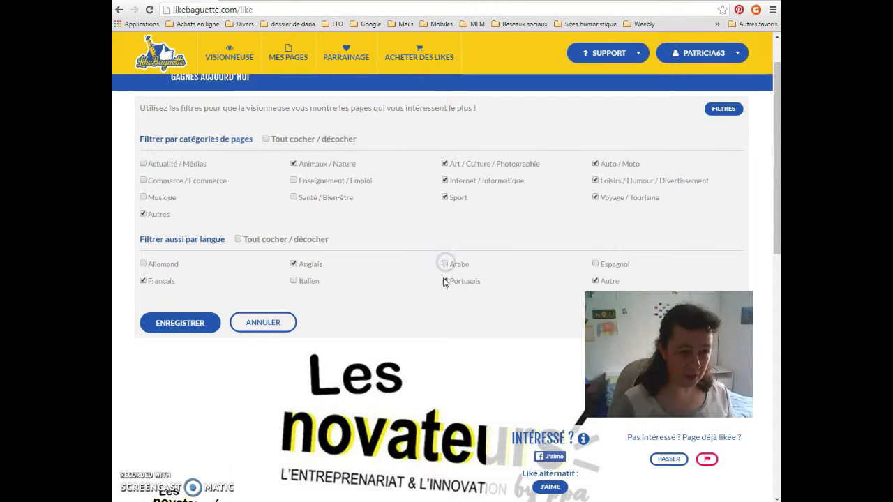
- Re-enable the Actualité / Médias, Commerce / Ecommerce, Musique, Enseignement / Emploi and Santé / Bien-être categories in the page filter
left_click(144, 164)
left_click(143, 181)
left_click(143, 198)
left_click(294, 180)
left_click(294, 197)
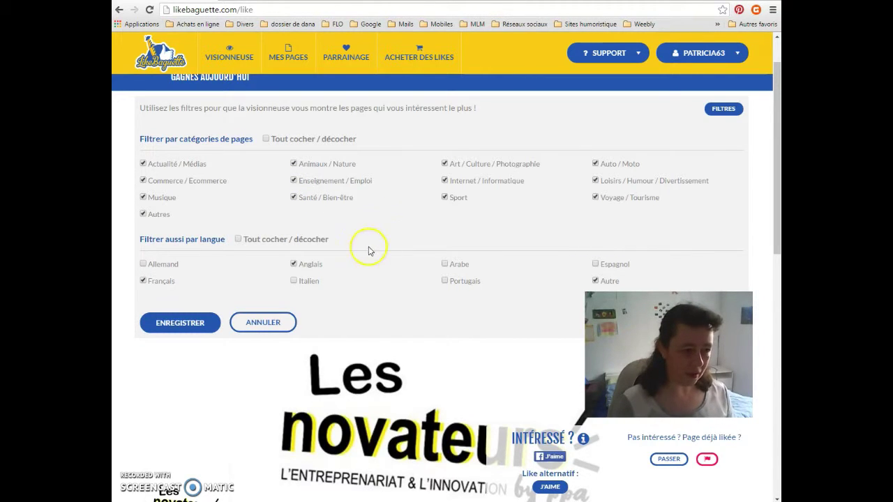
- Review the selected filter languages and save the category and language filter settings
scroll(344, 272, "down", 3)
scroll(356, 252, "up", 2)
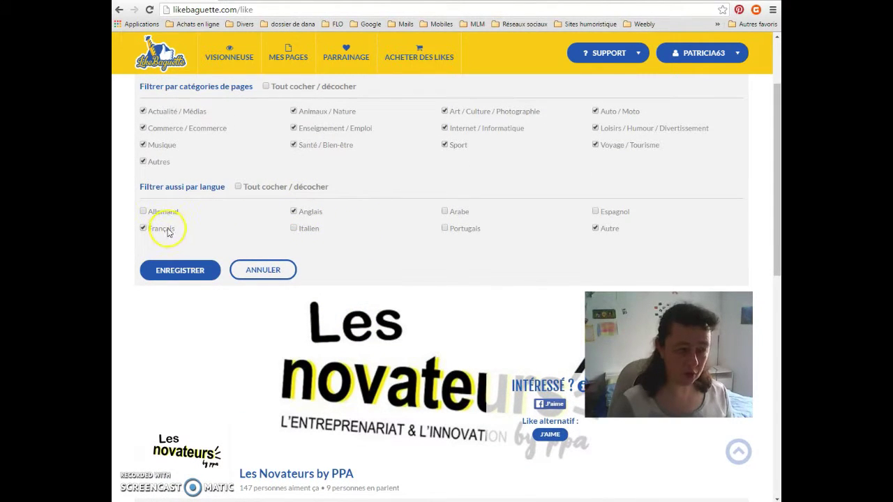
left_click(340, 214)
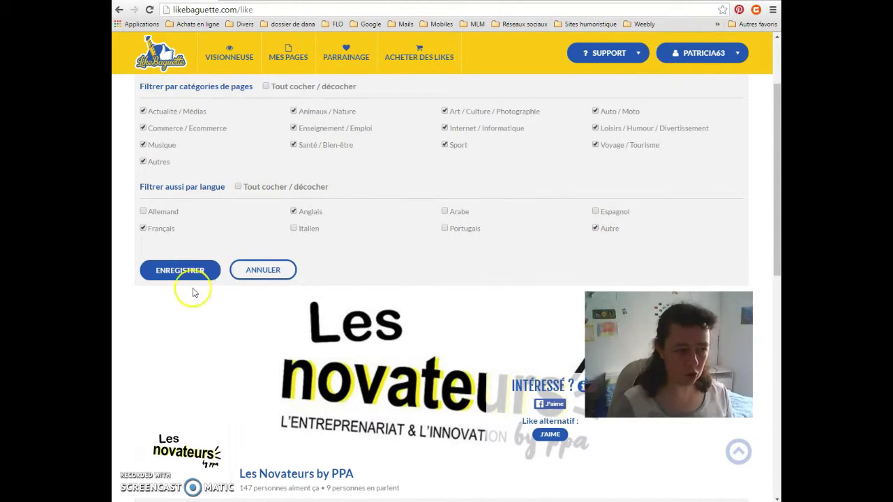
left_click(169, 272)
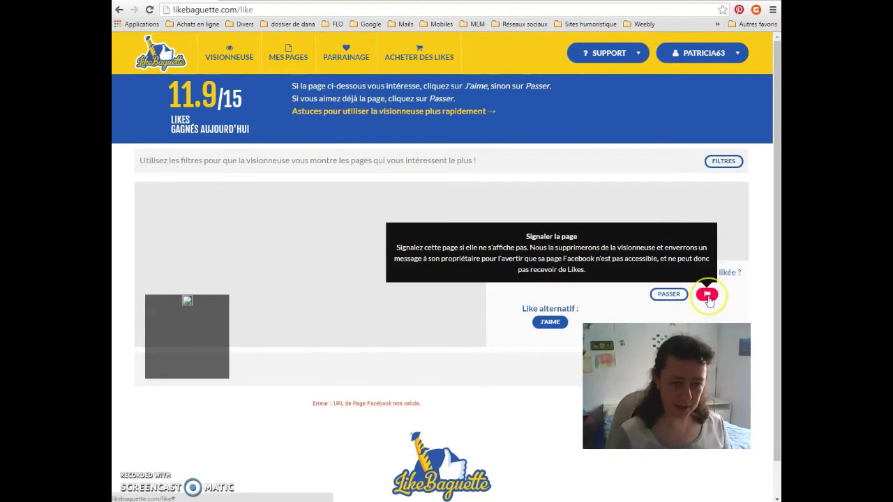
- Report the page that does not display in the Visionneuse as inaccessible
left_click(708, 295)
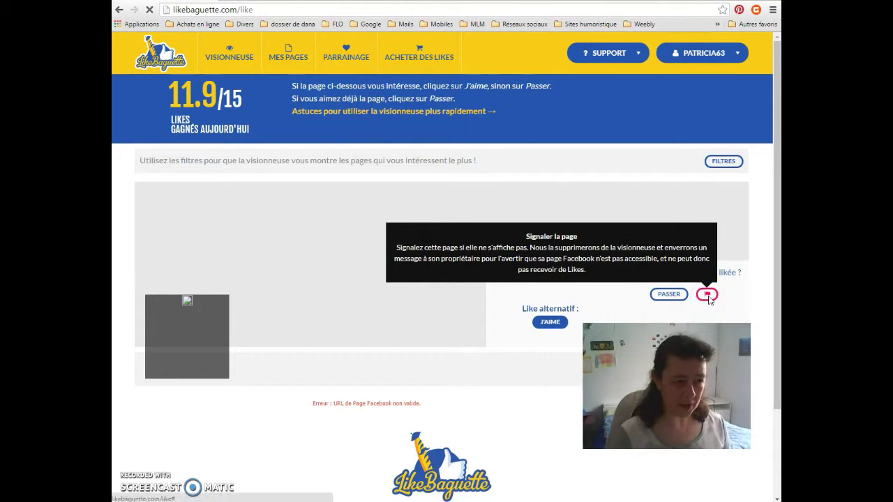